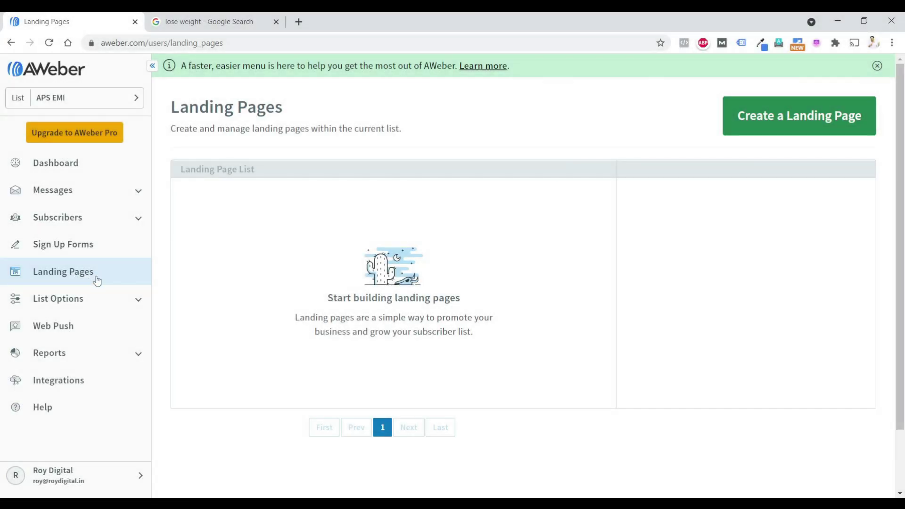
Step: Create a landing page from the Simple Sign Up template in the Opt In category
click(749, 129)
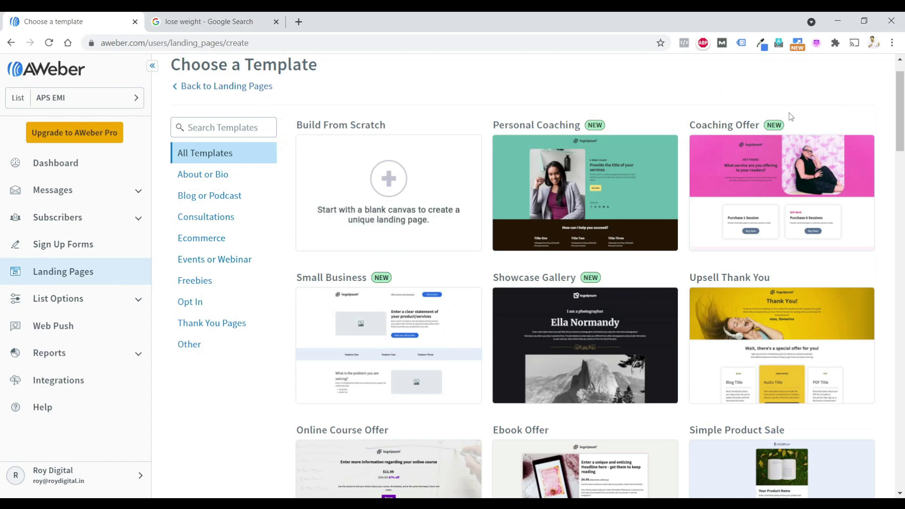
scroll(801, 236, down, 7)
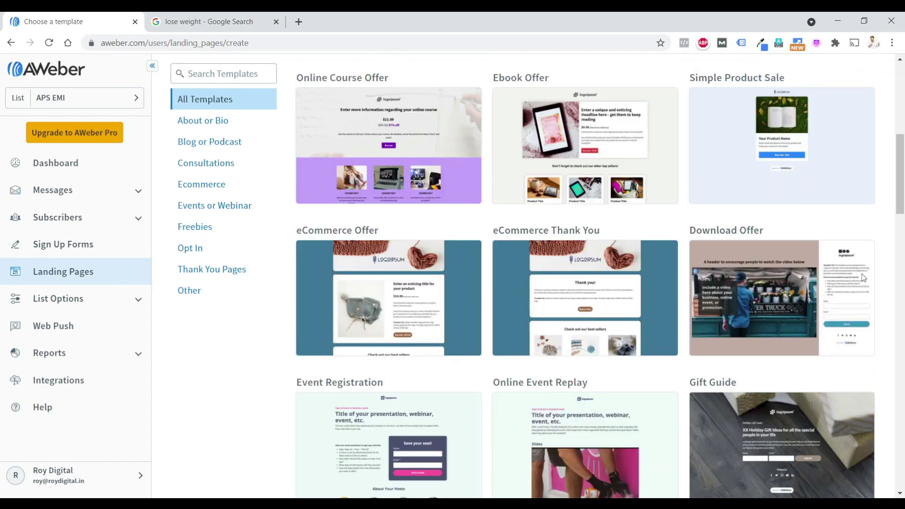
scroll(607, 212, up, 5)
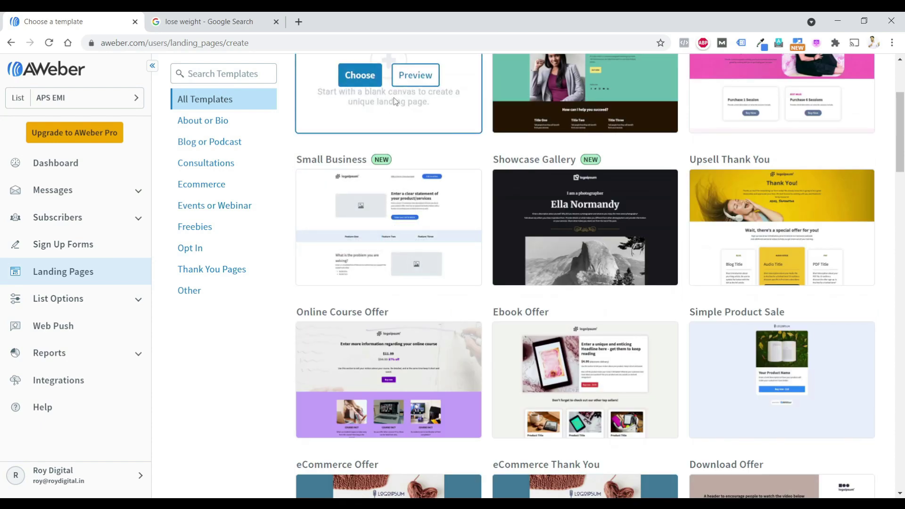
click(215, 249)
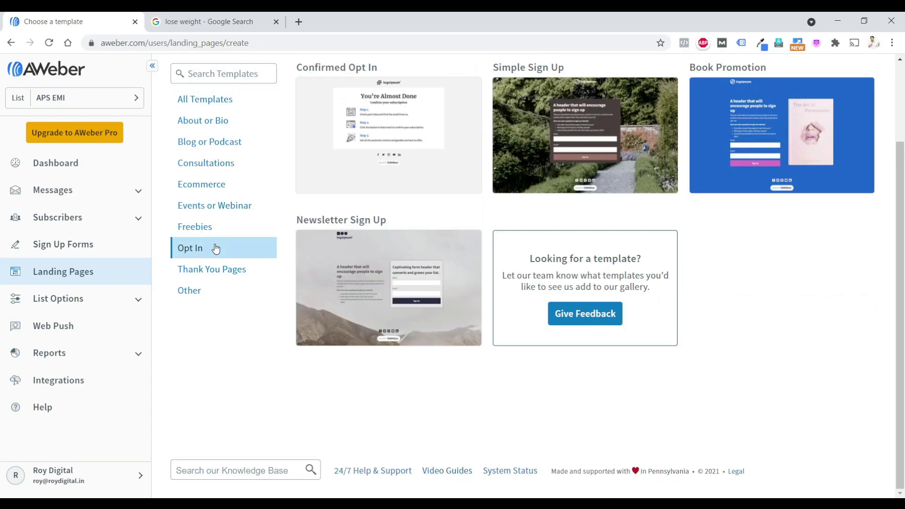
scroll(216, 249, up, 2)
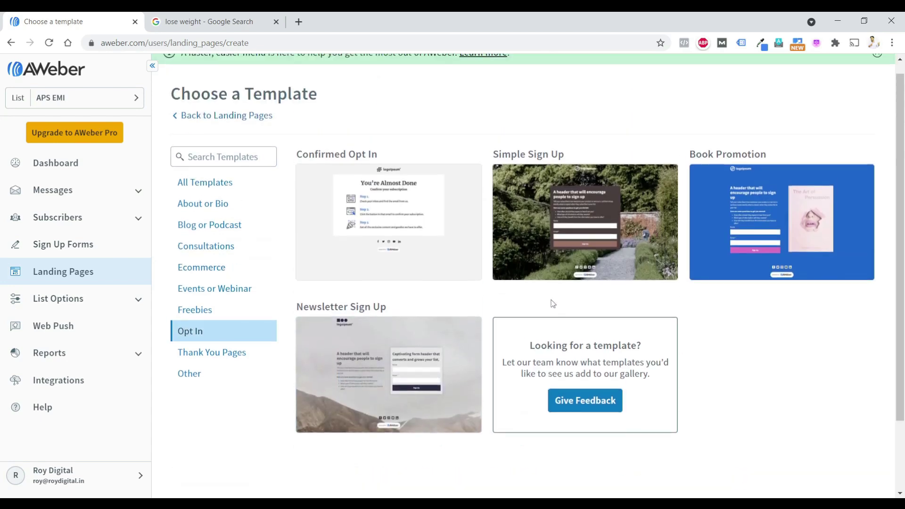
mouse_move(615, 249)
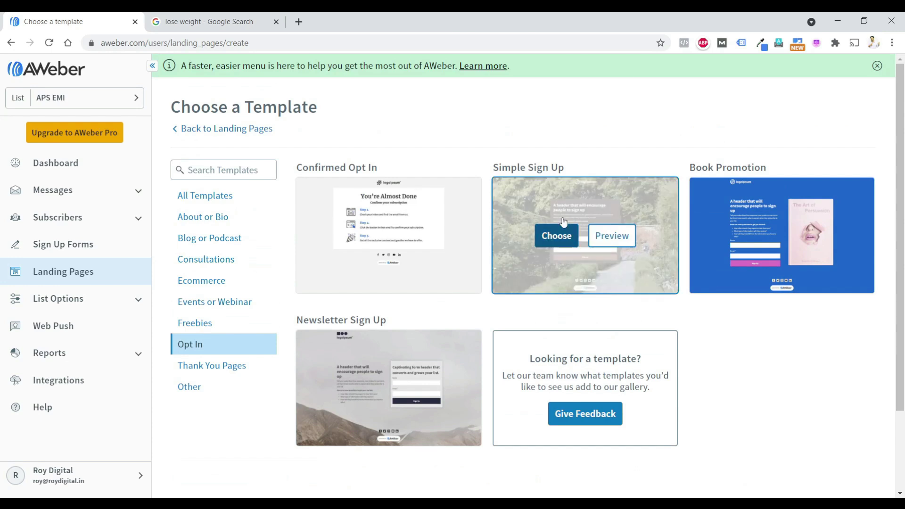
click(567, 246)
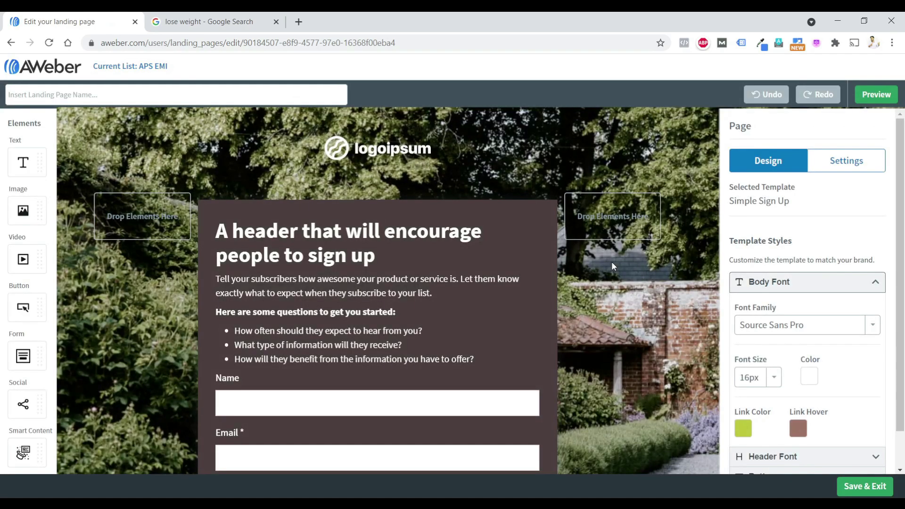
Step: Delete the social media icons element below the sign-up form
mouse_move(351, 149)
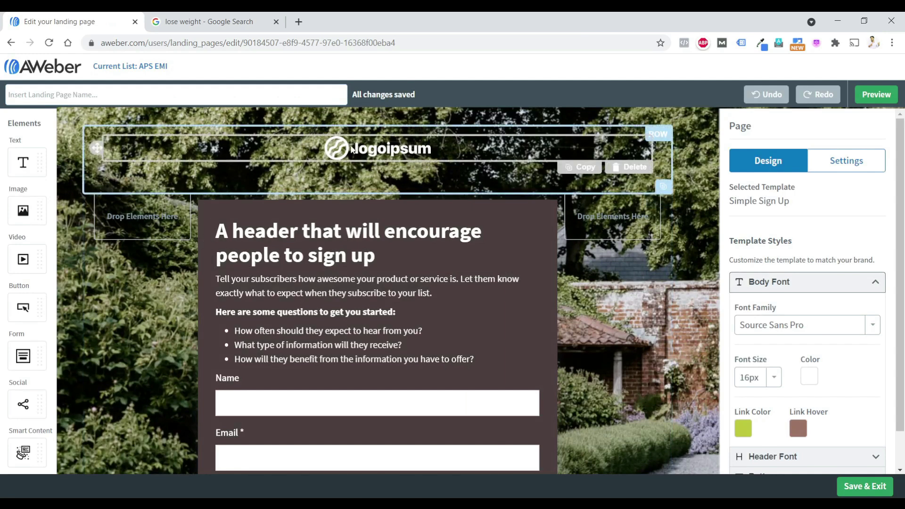
scroll(358, 235, down, 3)
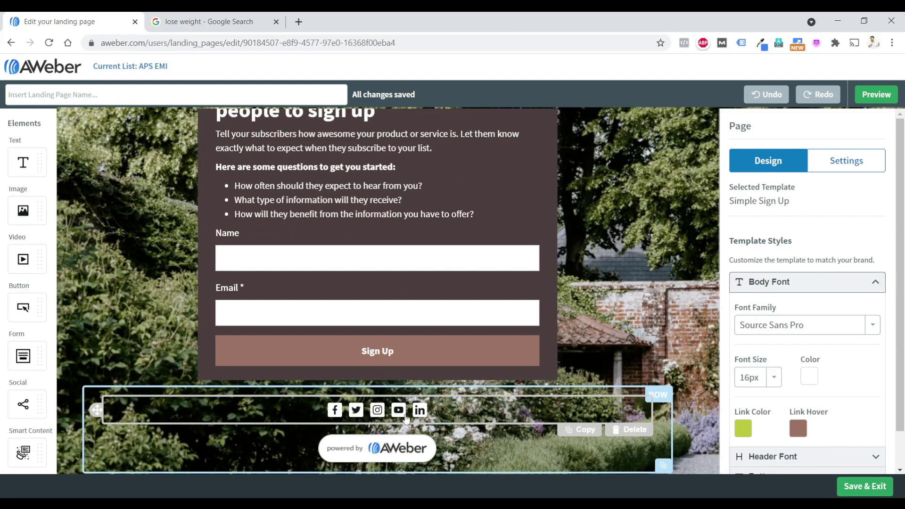
click(624, 430)
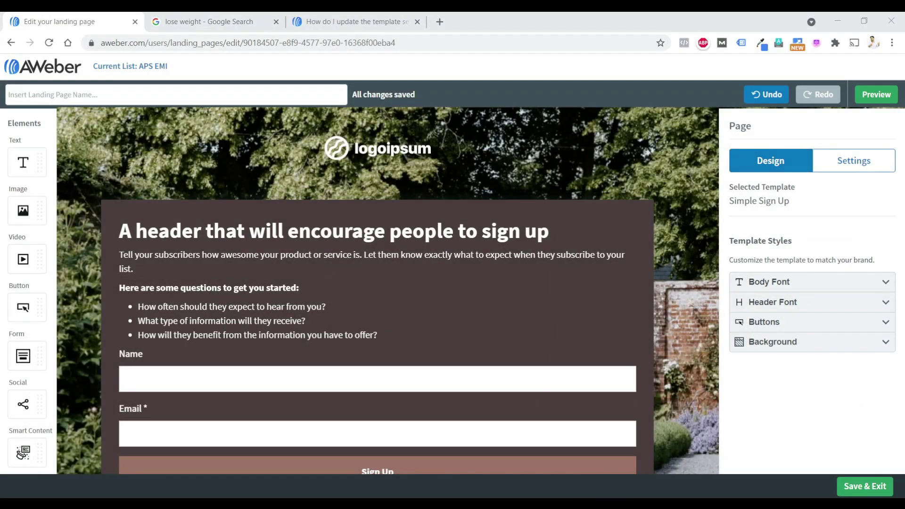
Step: Remove the garden background image from the page's template styles
click(780, 342)
scroll(848, 358, down, 2)
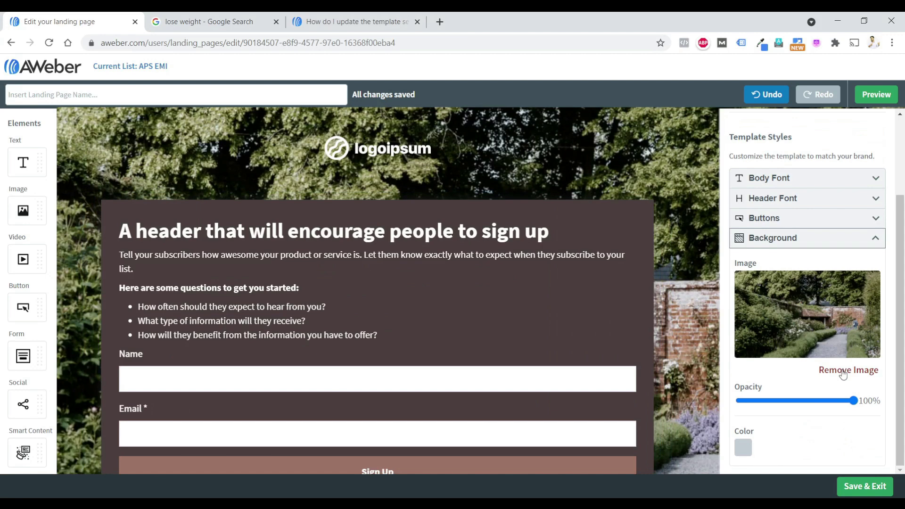
click(843, 370)
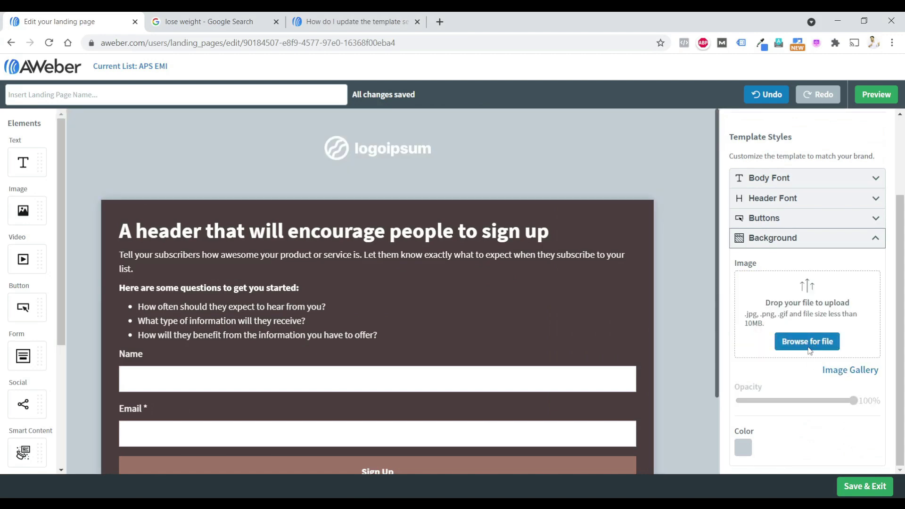
Step: View the lose weight image search, close the help article page, and return to the landing page editor
click(236, 16)
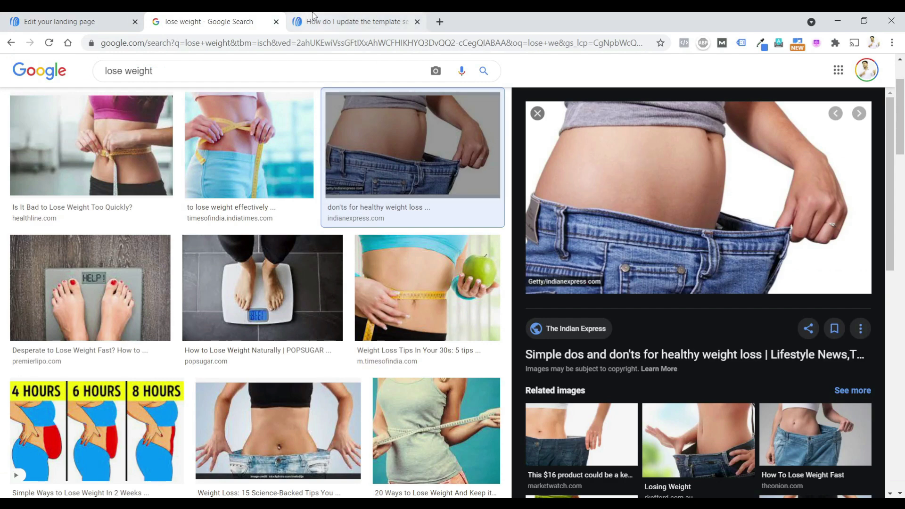
click(332, 18)
click(40, 15)
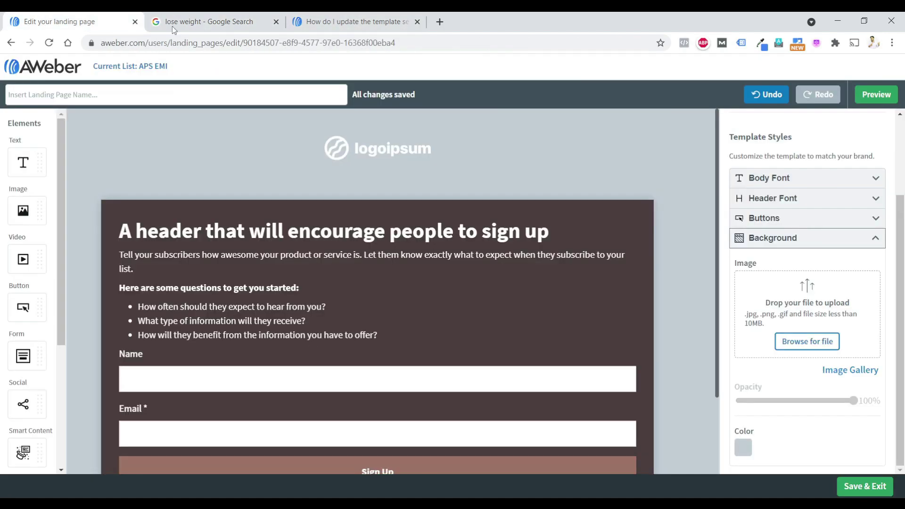
click(417, 21)
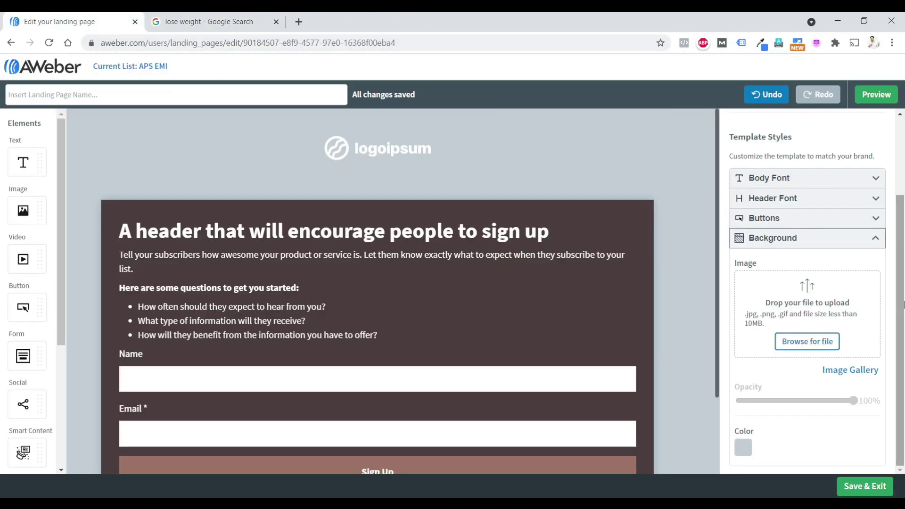
Step: Upload the weight-loss photo of a waist in oversized jeans as the page background image
click(828, 347)
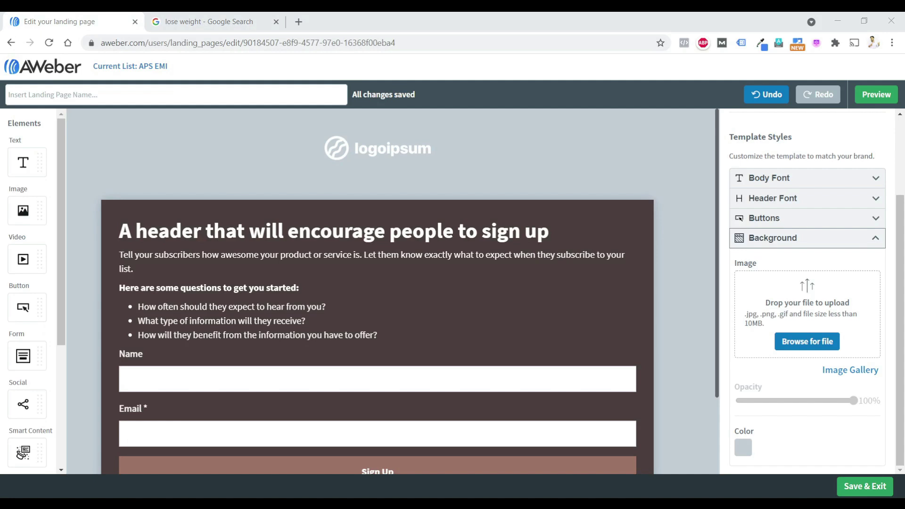
key(Return)
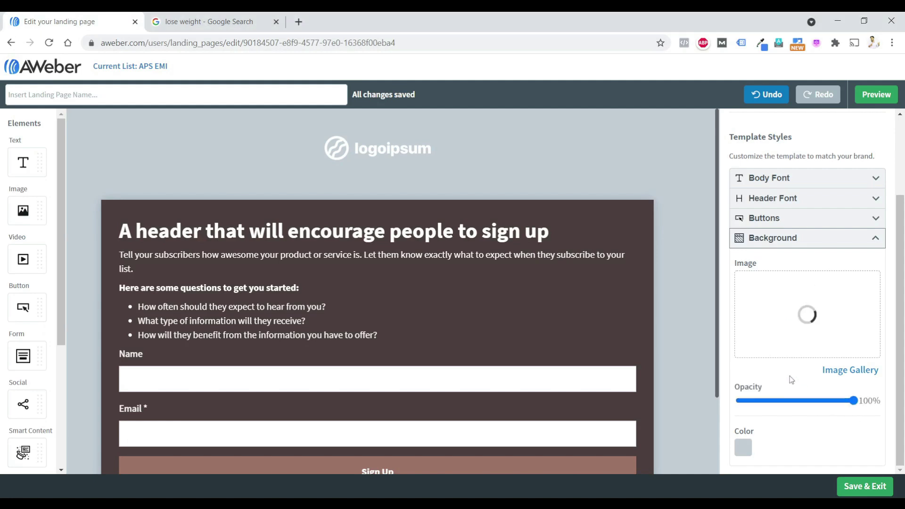
scroll(494, 401, down, 1)
scroll(495, 400, down, 1)
scroll(504, 387, up, 2)
scroll(507, 383, down, 2)
scroll(507, 383, up, 2)
Step: Replace the sign-up box heading with "Lose weight in 2 weeks"
click(194, 232)
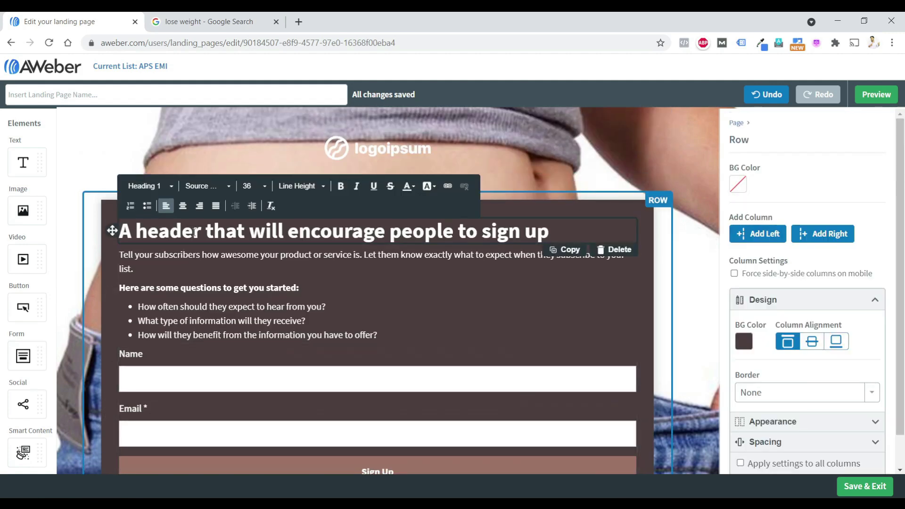
triple_click(195, 232)
text(Lose )
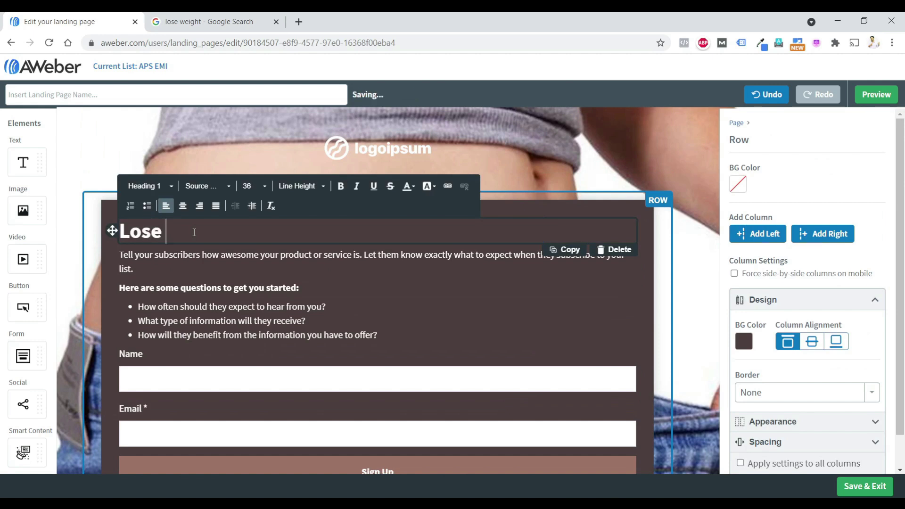
text(weigh)
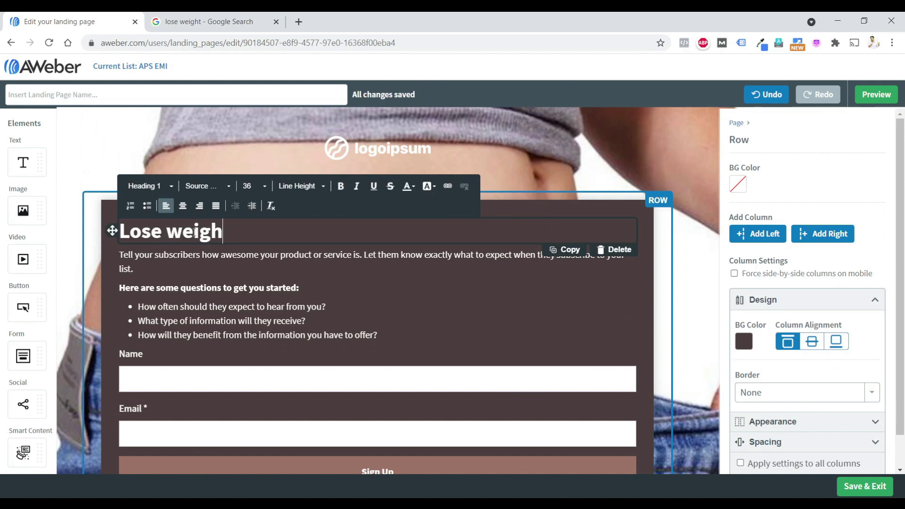
text(t in 2 weeks)
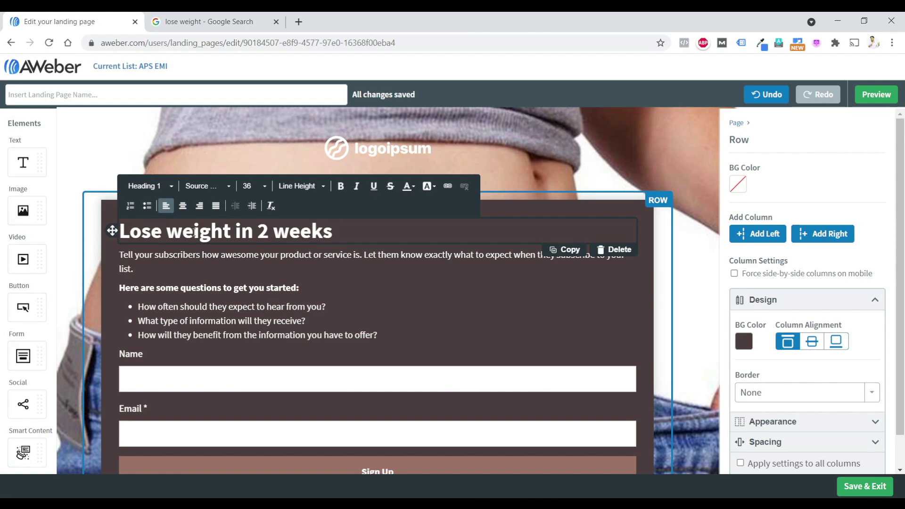
click(375, 335)
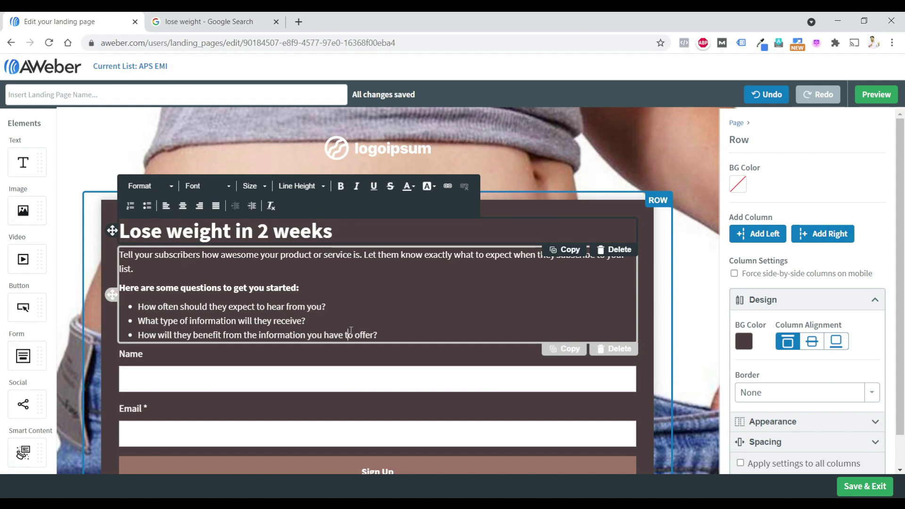
drag(372, 335, 129, 258)
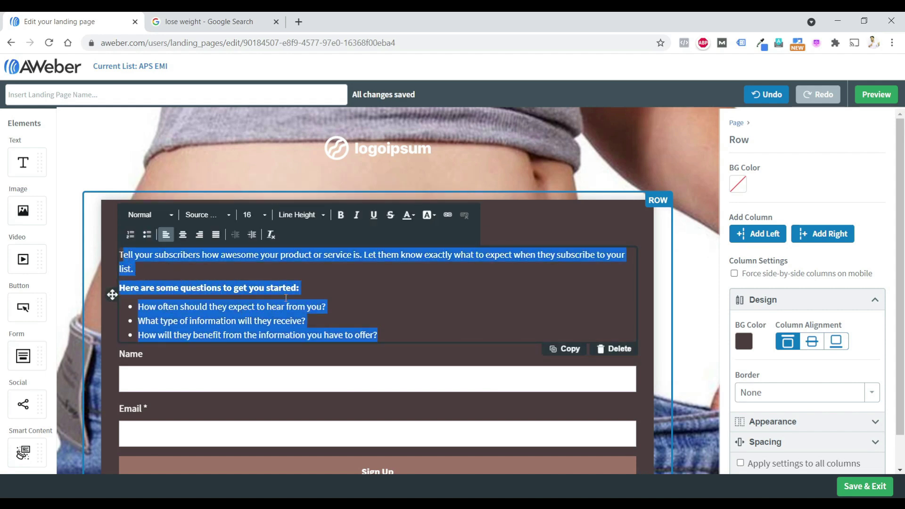
click(586, 226)
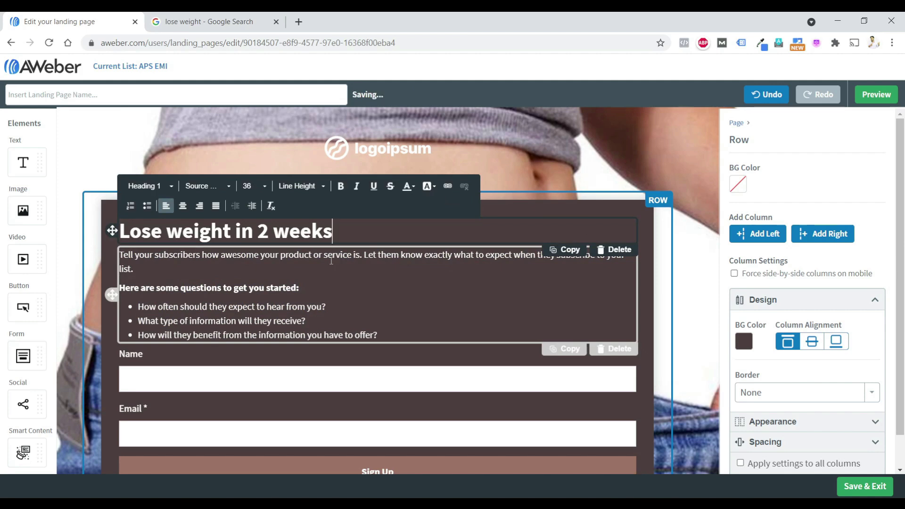
scroll(489, 249, down, 1)
scroll(489, 248, down, 3)
scroll(471, 400, up, 4)
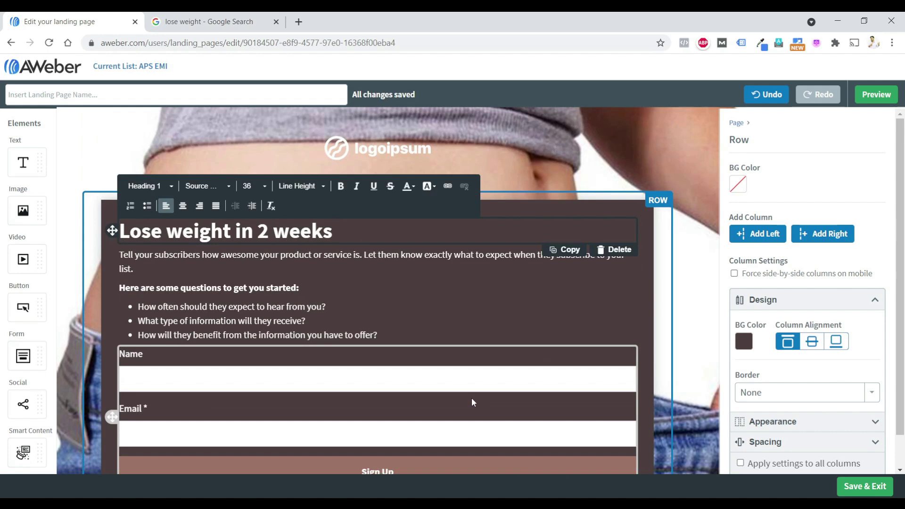
Step: Change the form's Sign Up button label to "Get the Tips"
scroll(425, 322, down, 2)
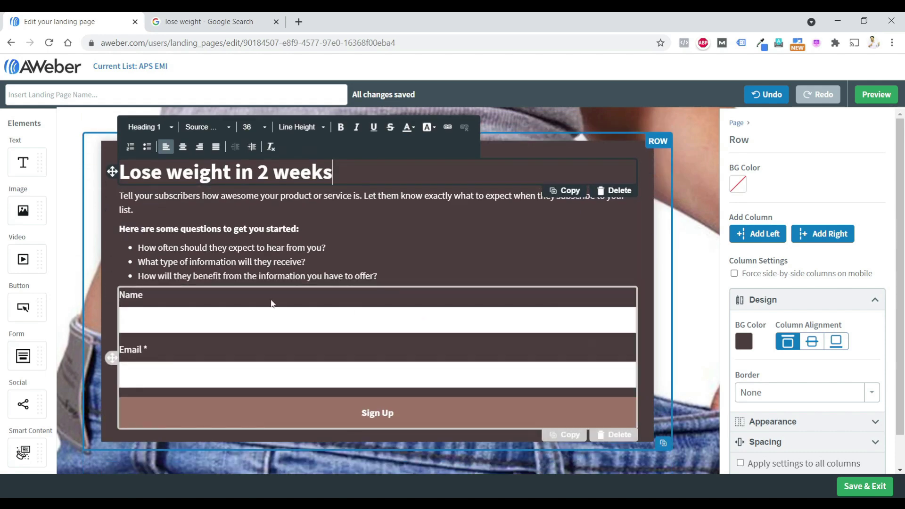
click(444, 409)
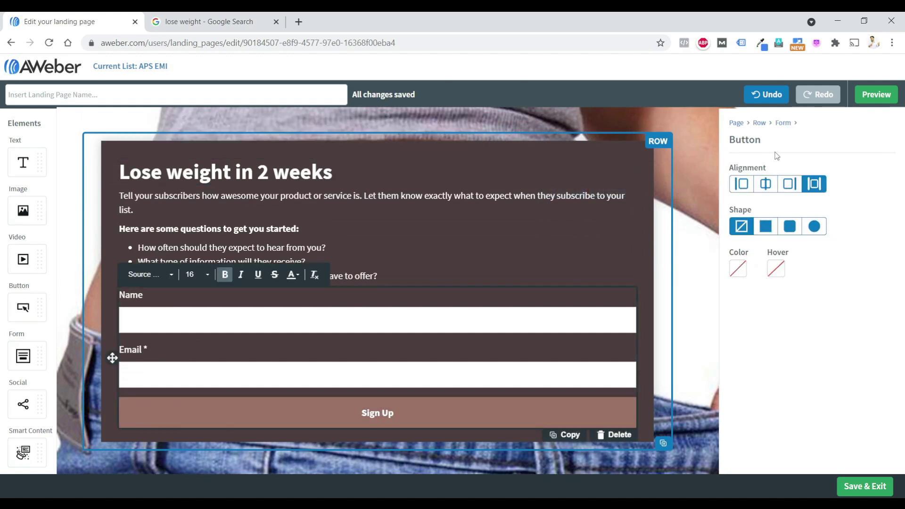
key(BackSpace)
key(BackSpace)
key(BackSpace)
key(BackSpace)
key(BackSpace)
key(BackSpace)
key(BackSpace)
text(Get the )
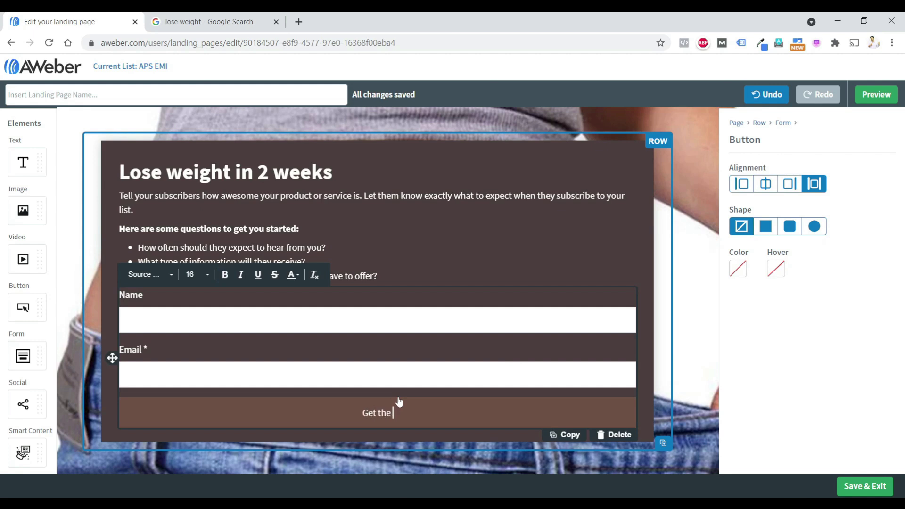
text(Tips)
Step: Set the sign-up form's Thank You Page to Custom URL and start editing the empty URL
click(557, 341)
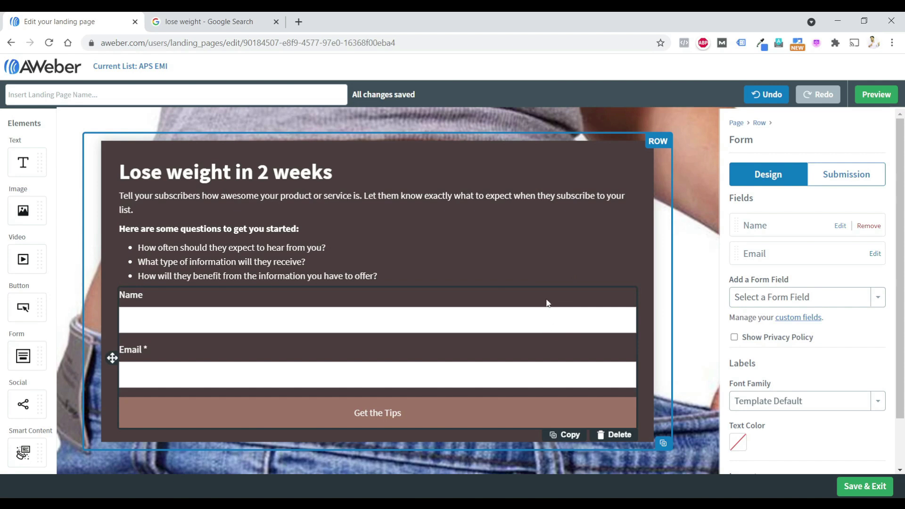
click(833, 183)
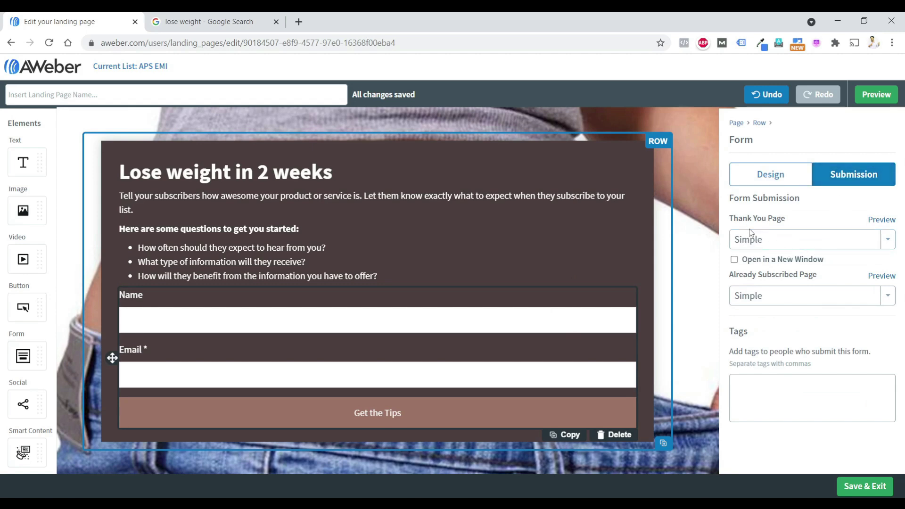
click(866, 244)
click(760, 282)
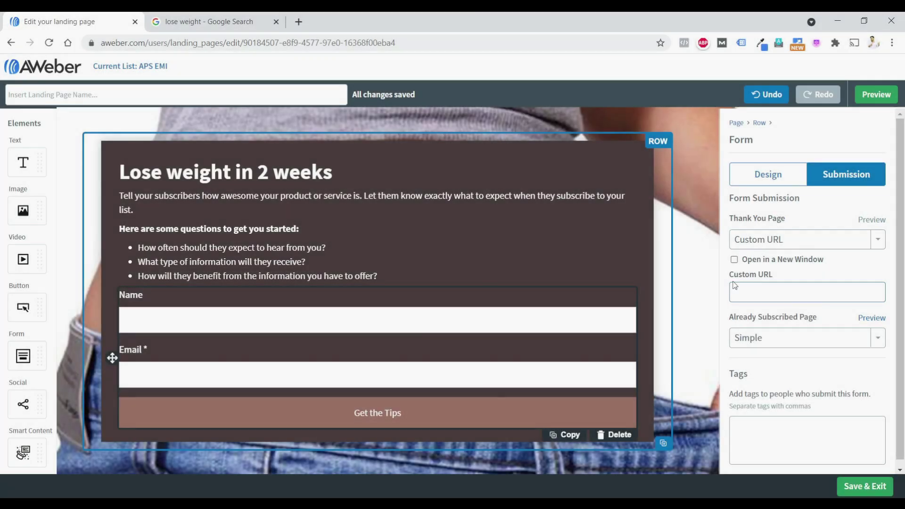
click(735, 285)
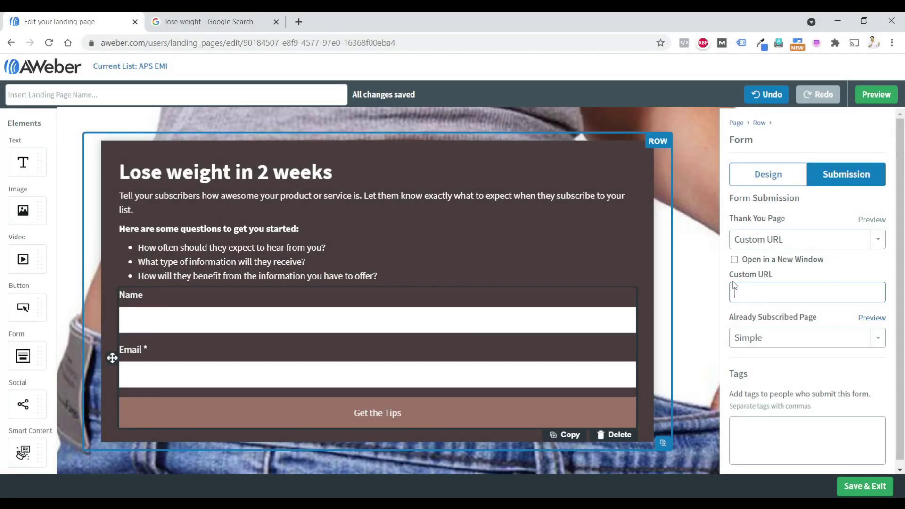
Step: Open the ClickBank website, clickbank.com, in a new browser tab
click(298, 21)
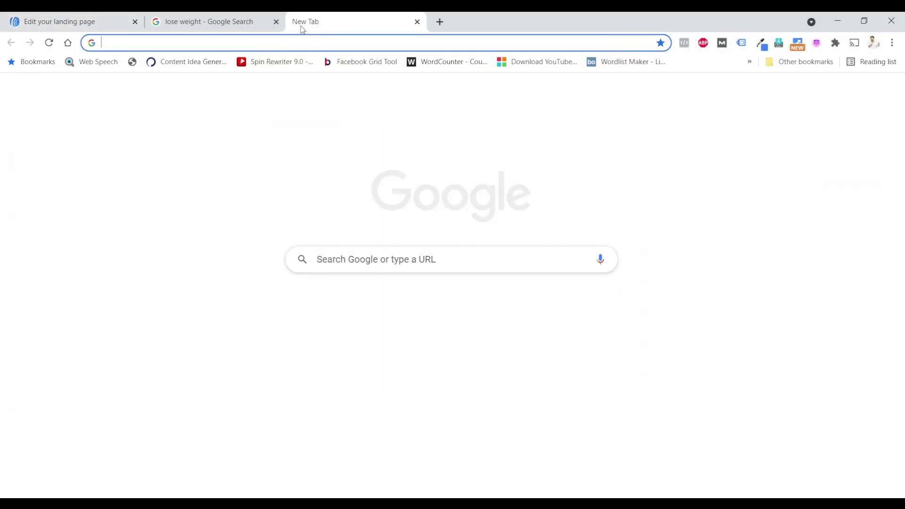
text(cli)
key(Return)
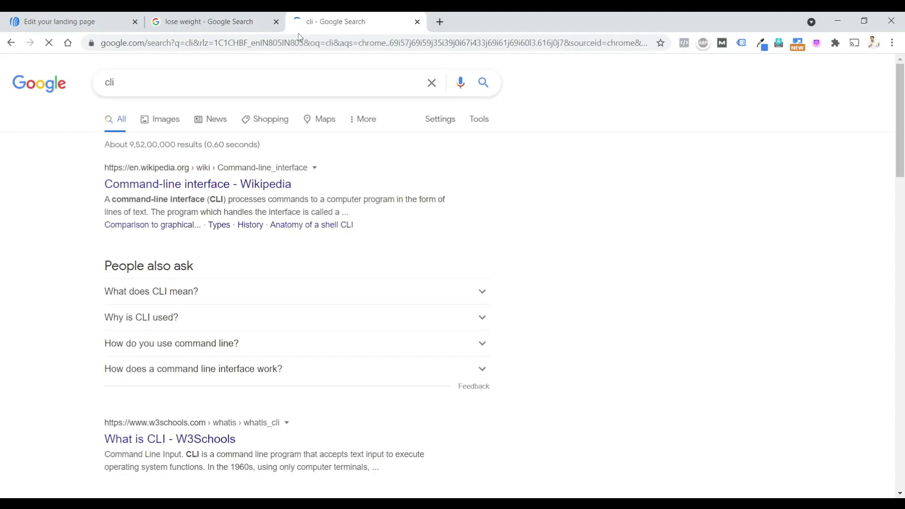
click(291, 44)
text(c)
key(Return)
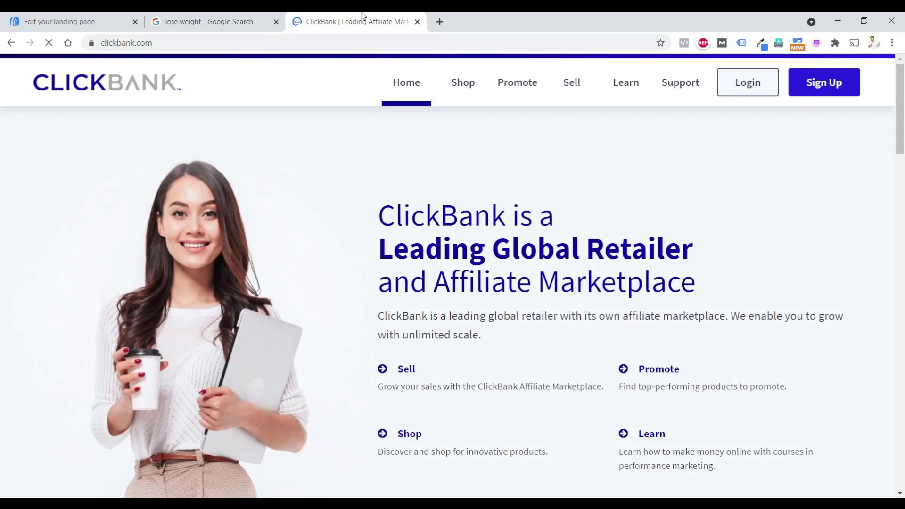
Step: Log in to the ClickBank account with the saved credentials and open the affiliate Marketplace
click(756, 93)
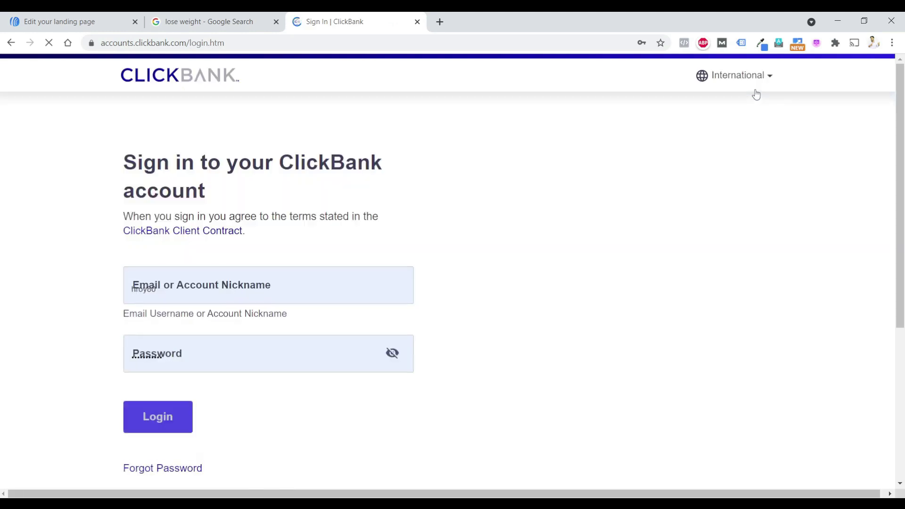
click(177, 423)
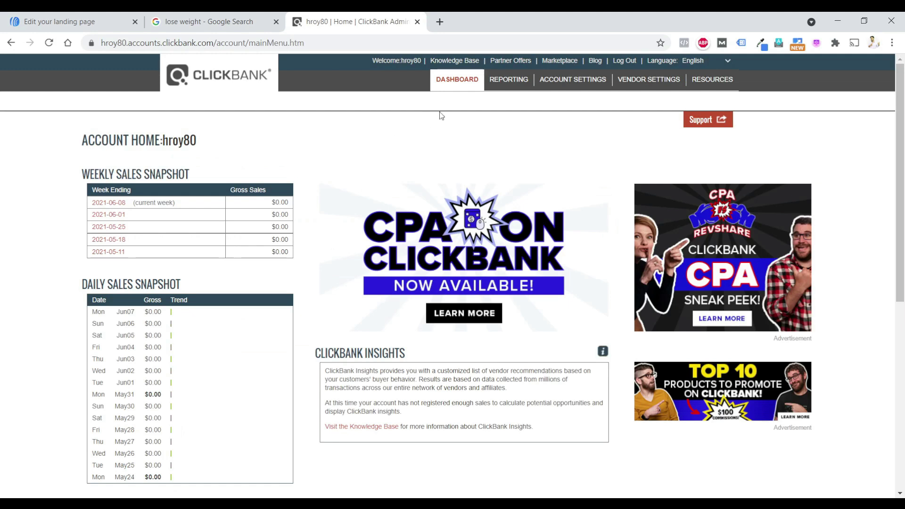
click(567, 65)
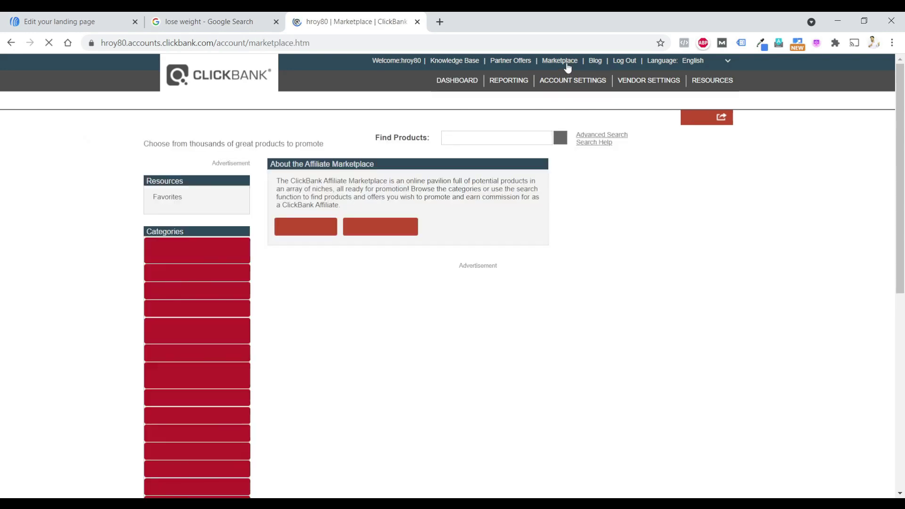
Step: List all marketplace products without a search term and sort the results by Gravity
click(562, 140)
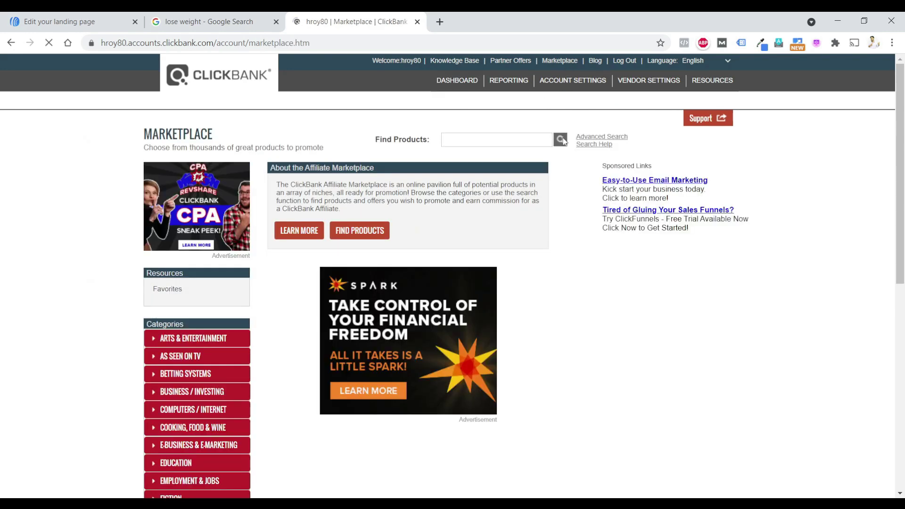
click(452, 222)
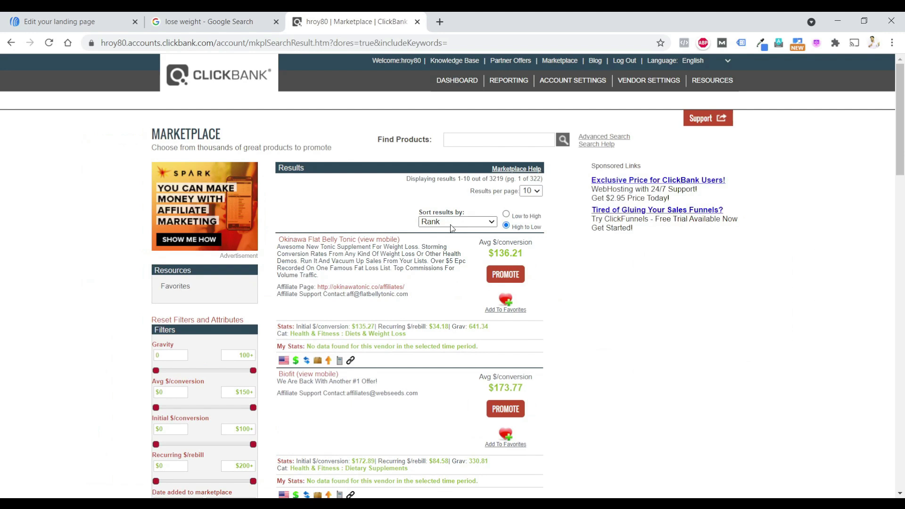
click(449, 279)
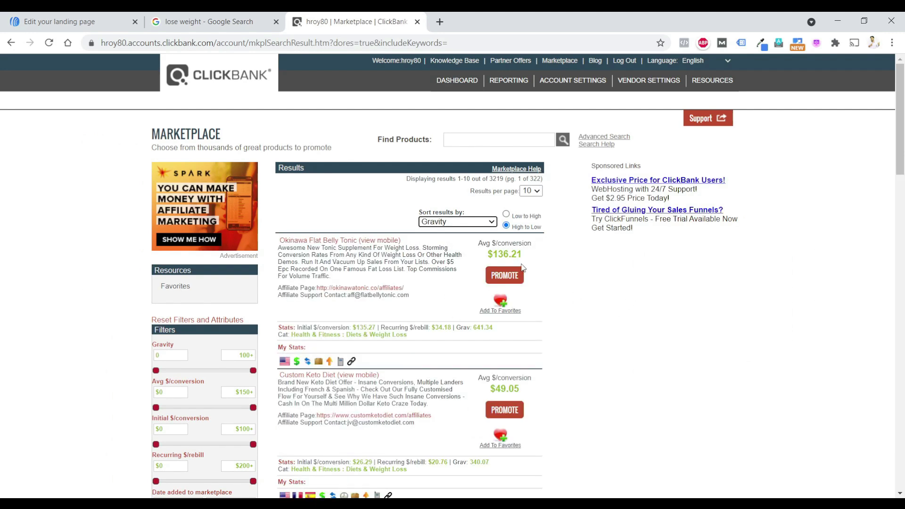
Step: Generate a HopLink for Okinawa Flat Belly Tonic with the tracking ID YoutubeVideo and copy it
click(504, 275)
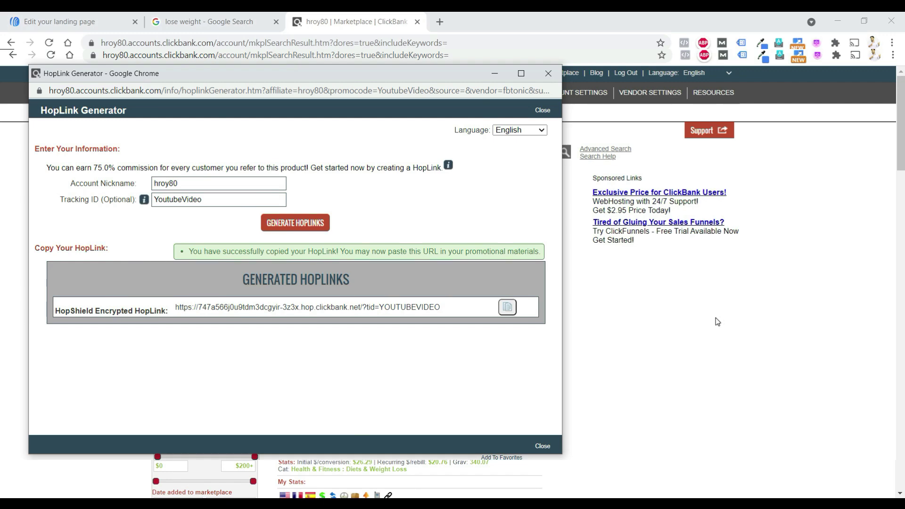
click(715, 317)
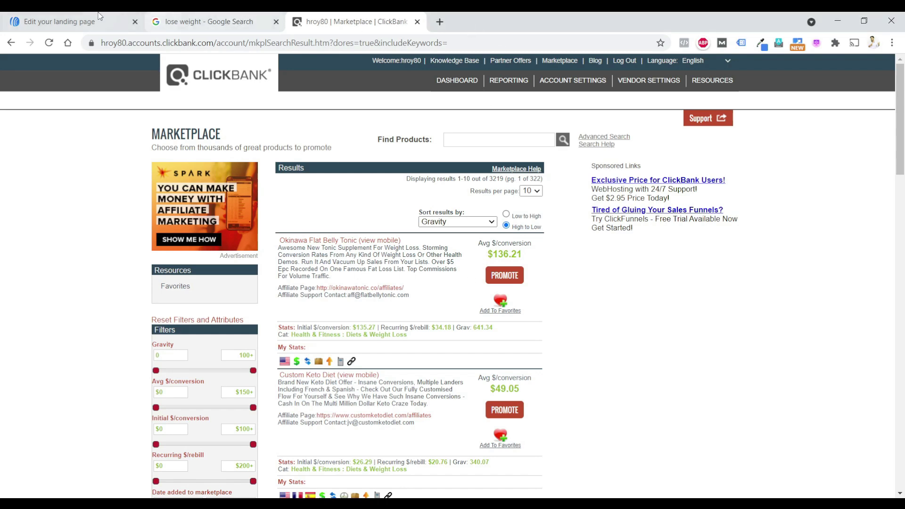
Step: Back in AWeber, paste the copied HopLink as the form's Thank You Page custom URL and save and exit the landing page
click(113, 16)
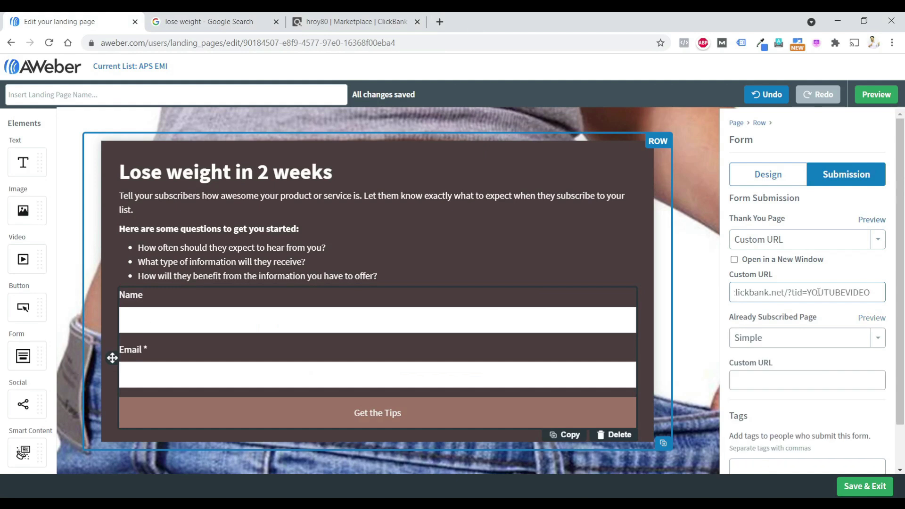
click(873, 486)
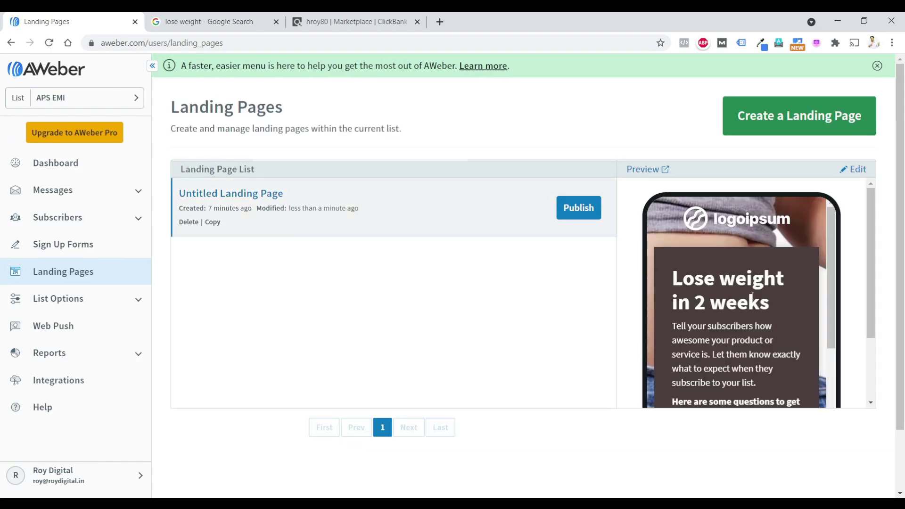
Step: Publish the untitled landing page and copy its page URL
scroll(753, 295, down, 6)
scroll(752, 295, up, 6)
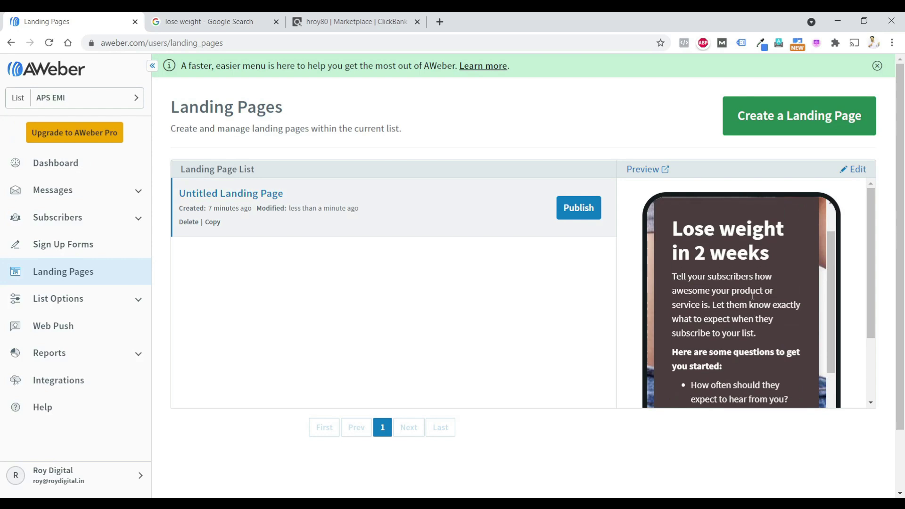
click(578, 210)
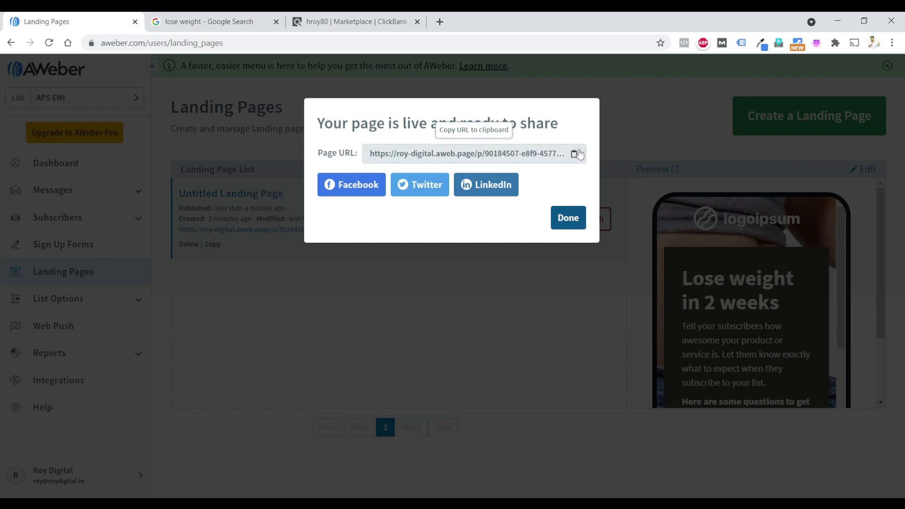
click(575, 155)
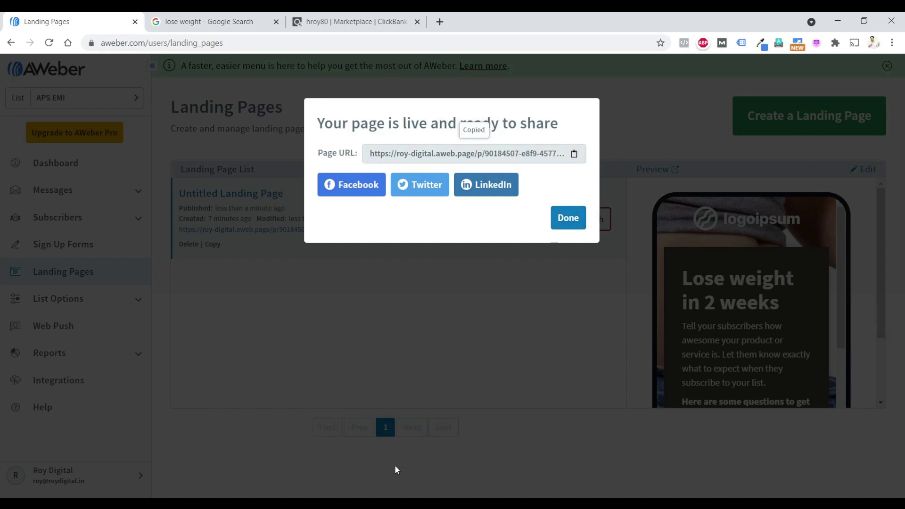
Step: Open the published landing page in a new browser tab using the copied URL
click(442, 22)
key(ctrl+v)
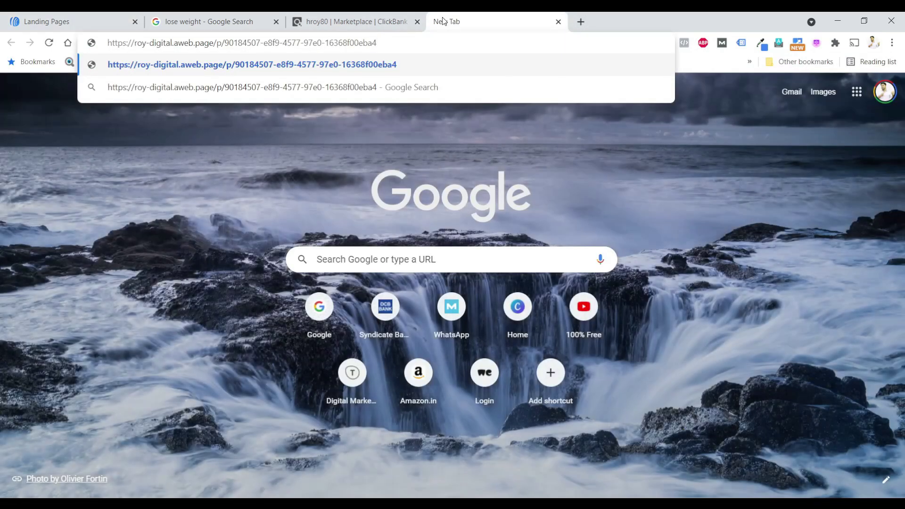
key(Return)
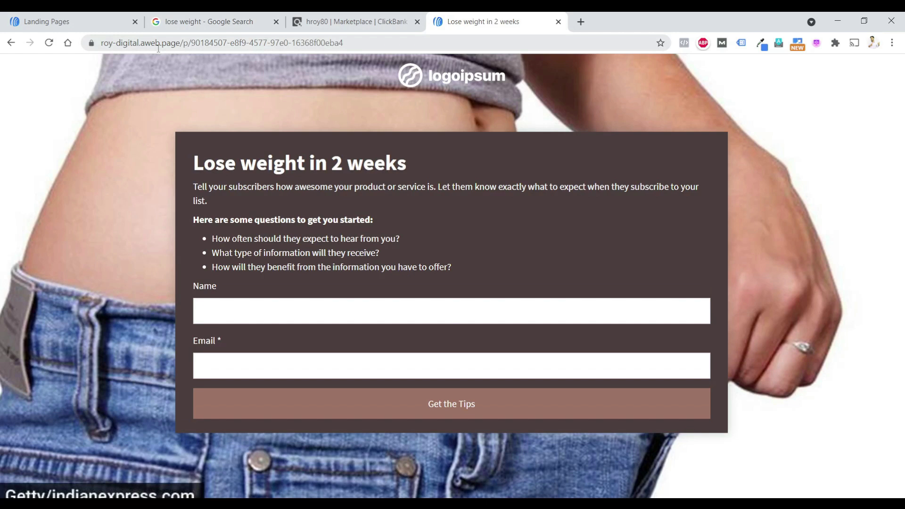
Step: Open the Bitly website, bitly.com, in another new browser tab
click(580, 22)
text(b)
key(Return)
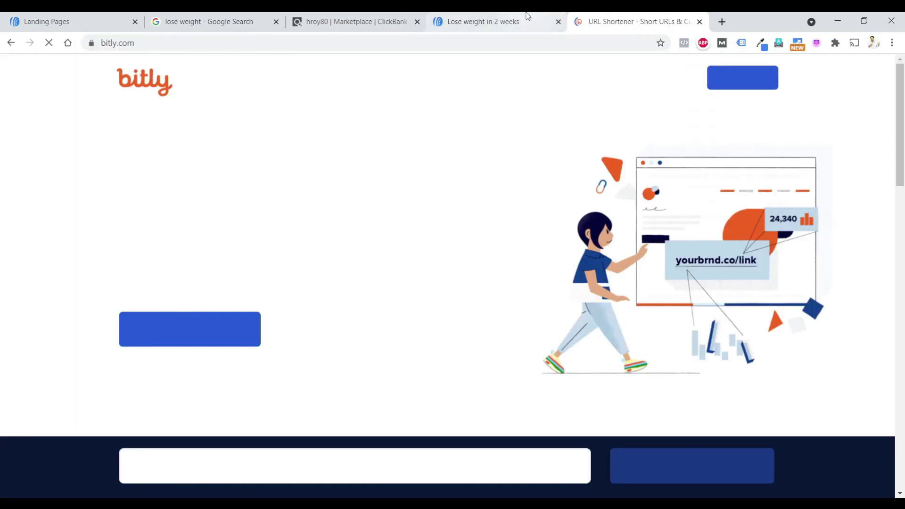
Step: Shorten the published landing page's full URL with Bitly and copy the resulting short link
click(495, 22)
click(316, 43)
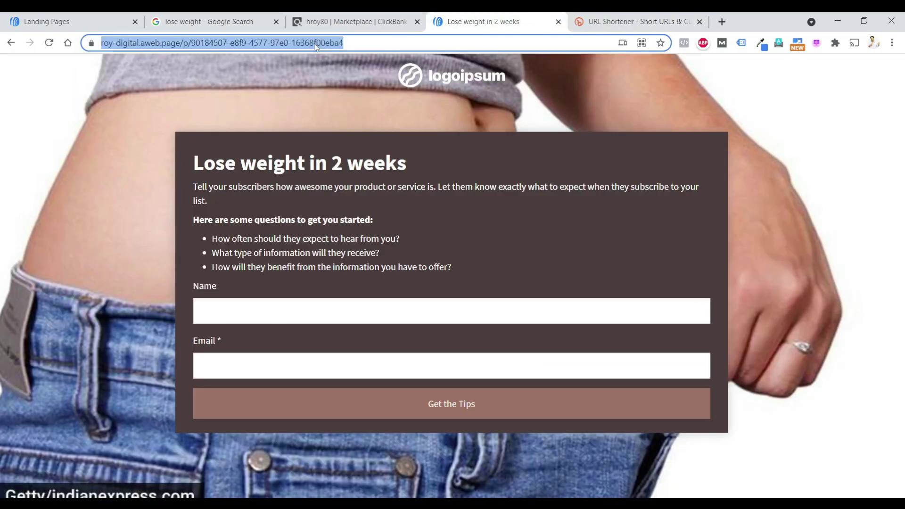
click(615, 21)
click(299, 465)
key(ctrl+v)
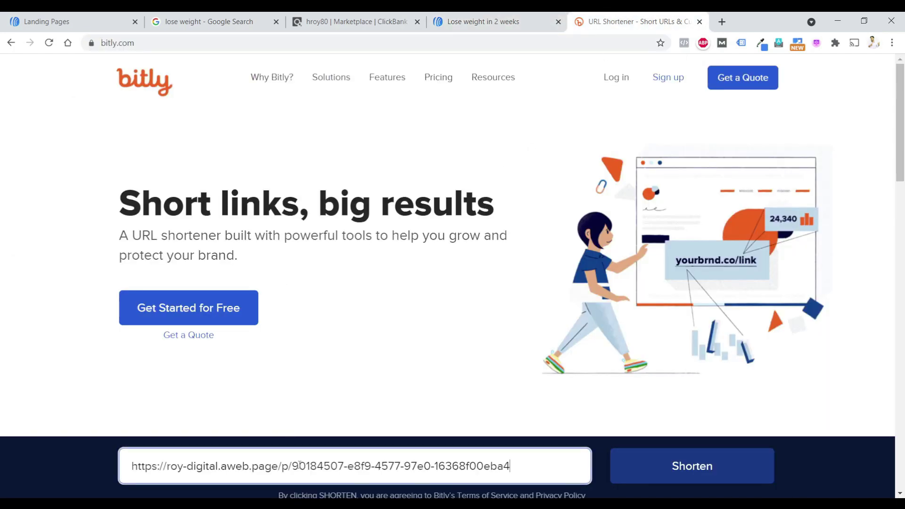
click(674, 481)
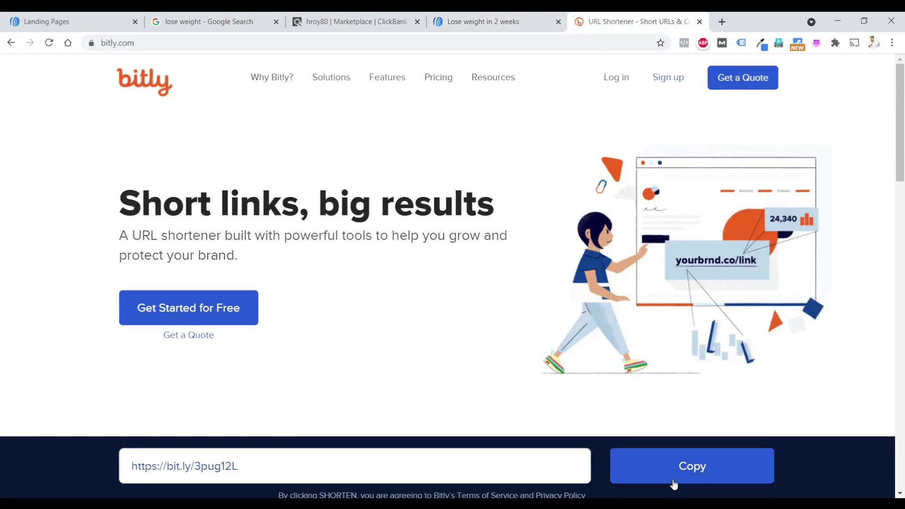
click(643, 460)
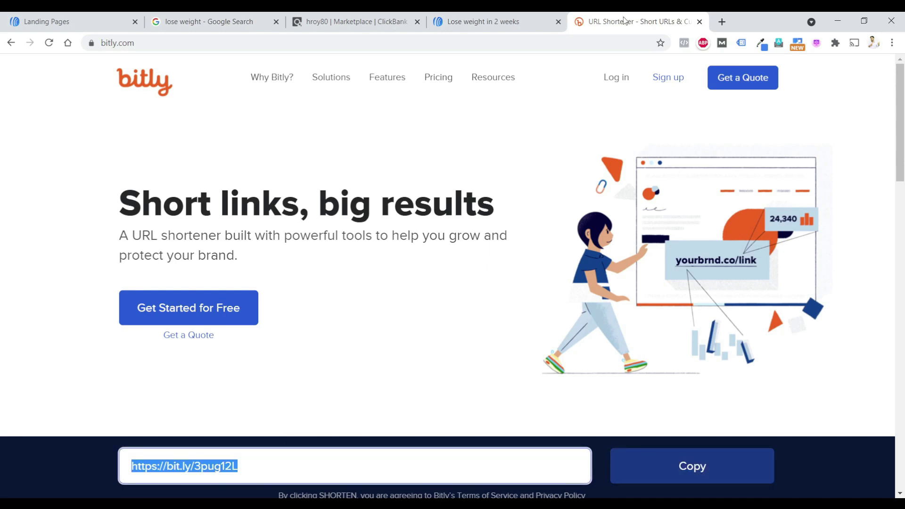
Step: Close the browser tab showing the published "Lose weight in 2 weeks" landing page
click(538, 19)
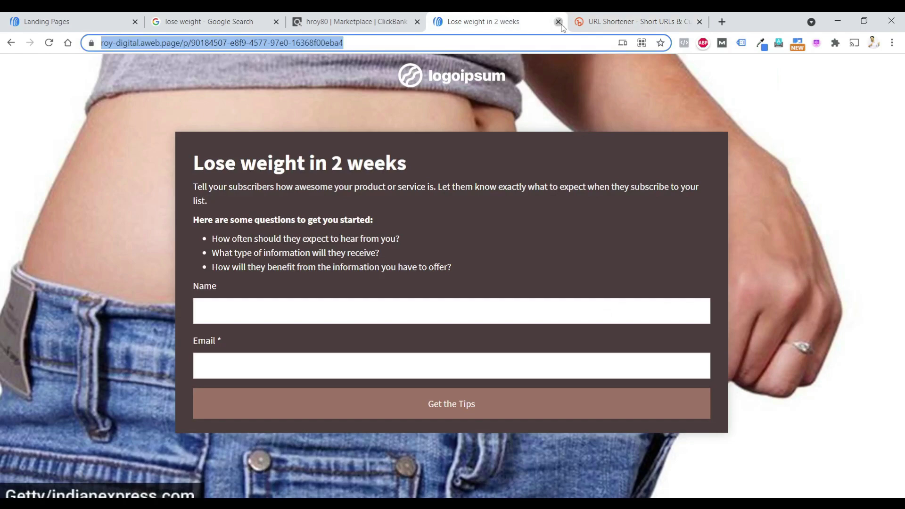
click(558, 22)
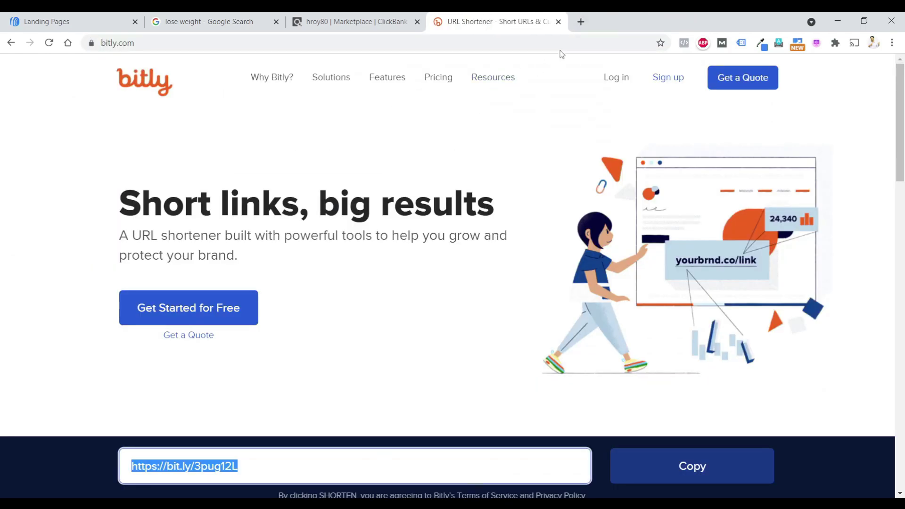